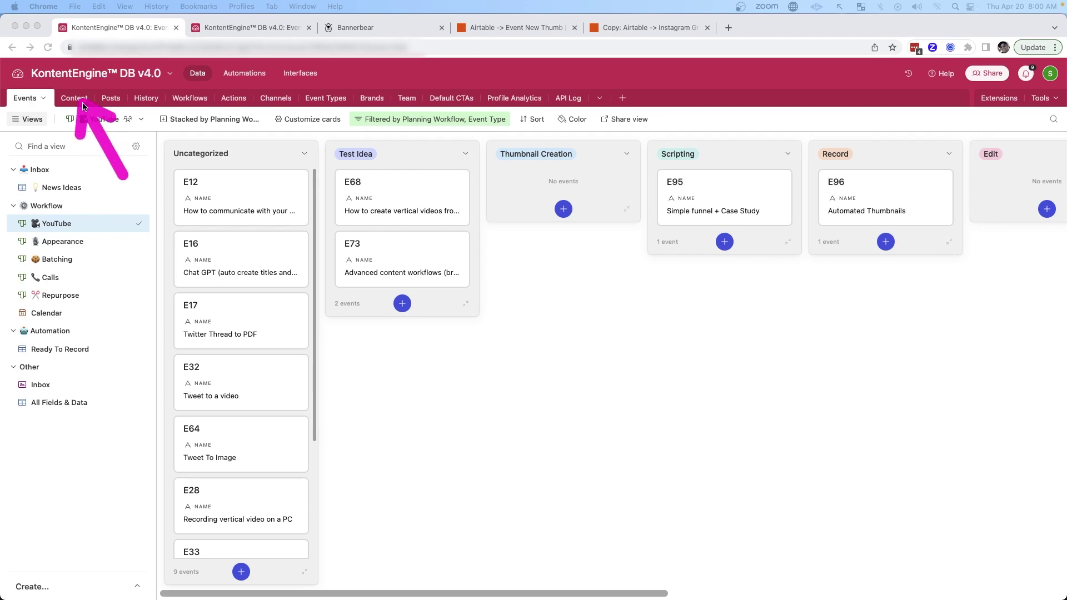
Customize the YouTube board's cards to display the Thumbnail field as the card image.
click(73, 98)
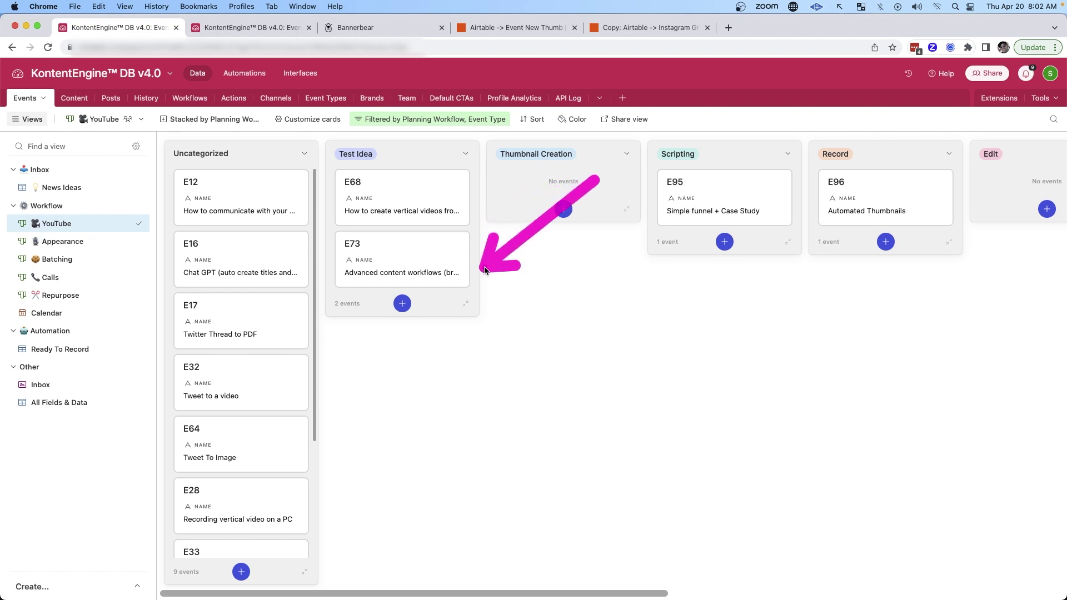
click(309, 119)
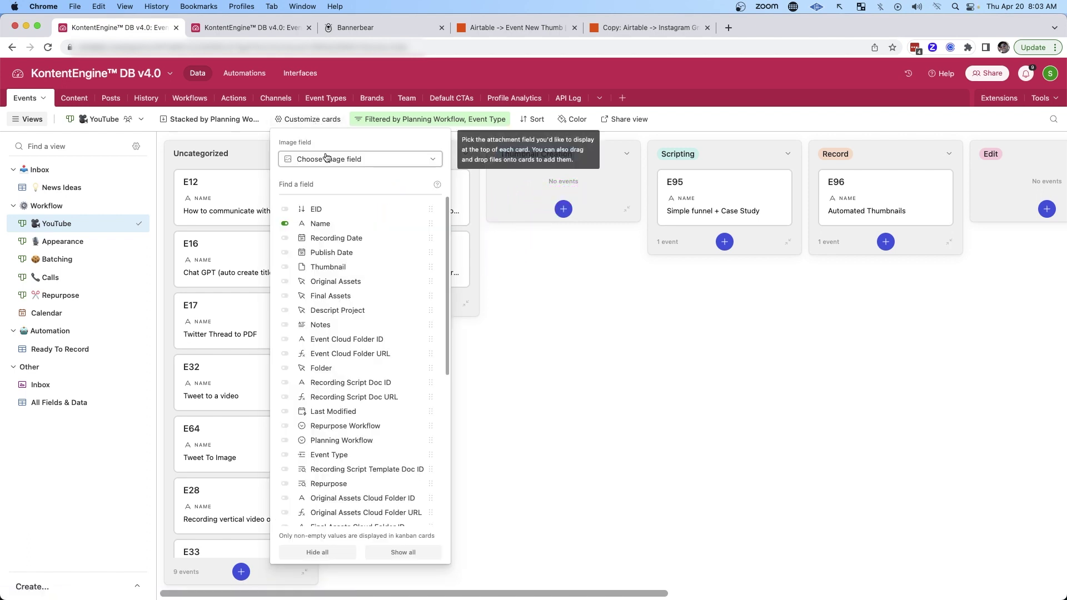
click(329, 160)
click(329, 196)
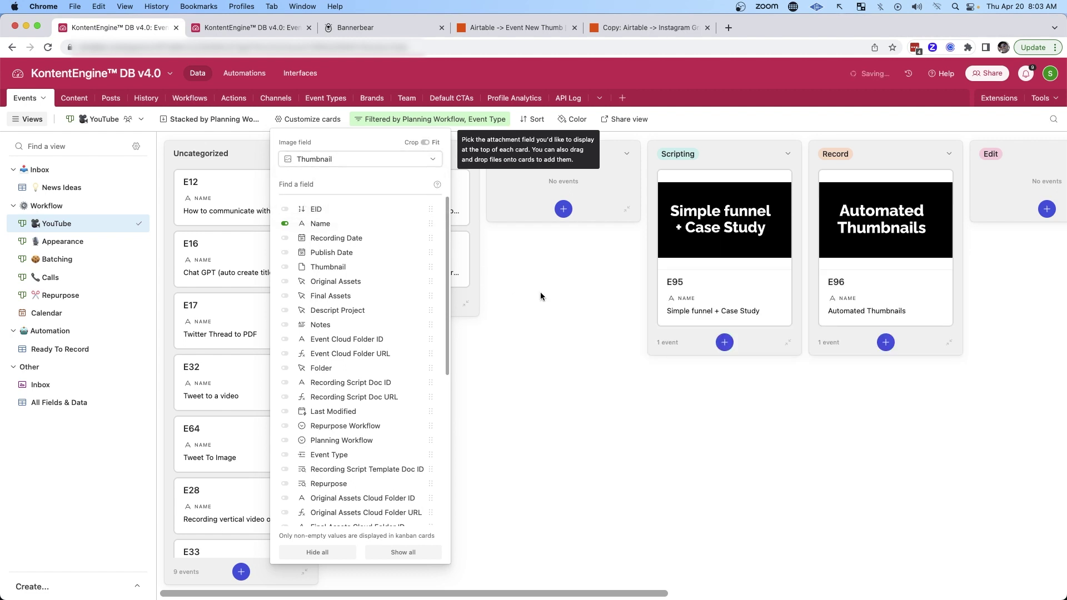
click(606, 300)
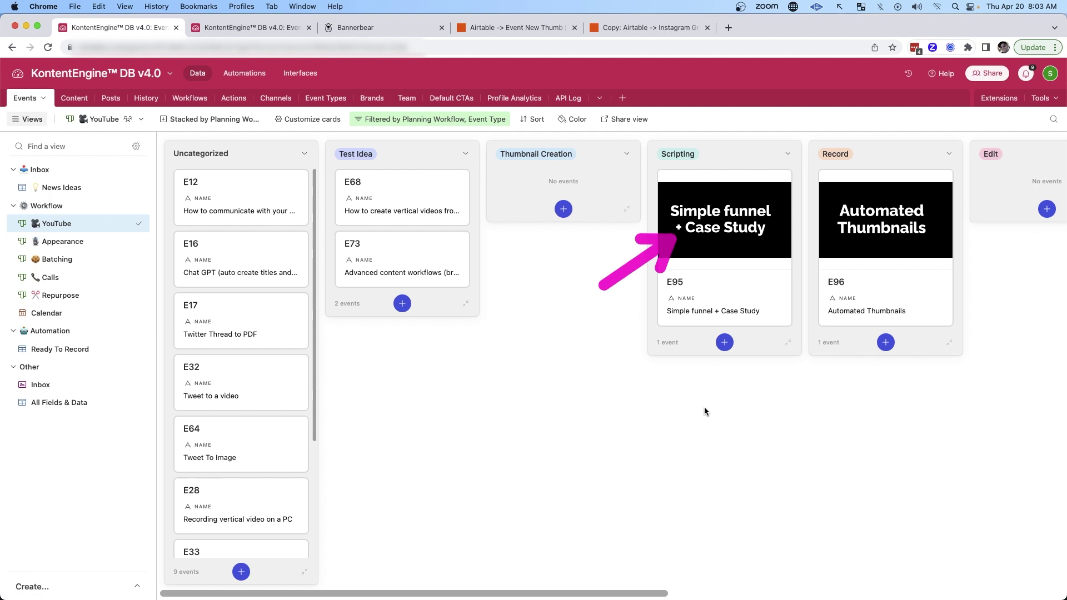
Add an event named "Test Card" to the Thumbnail Creation stage of the YouTube board.
scroll(675, 562, right, 8)
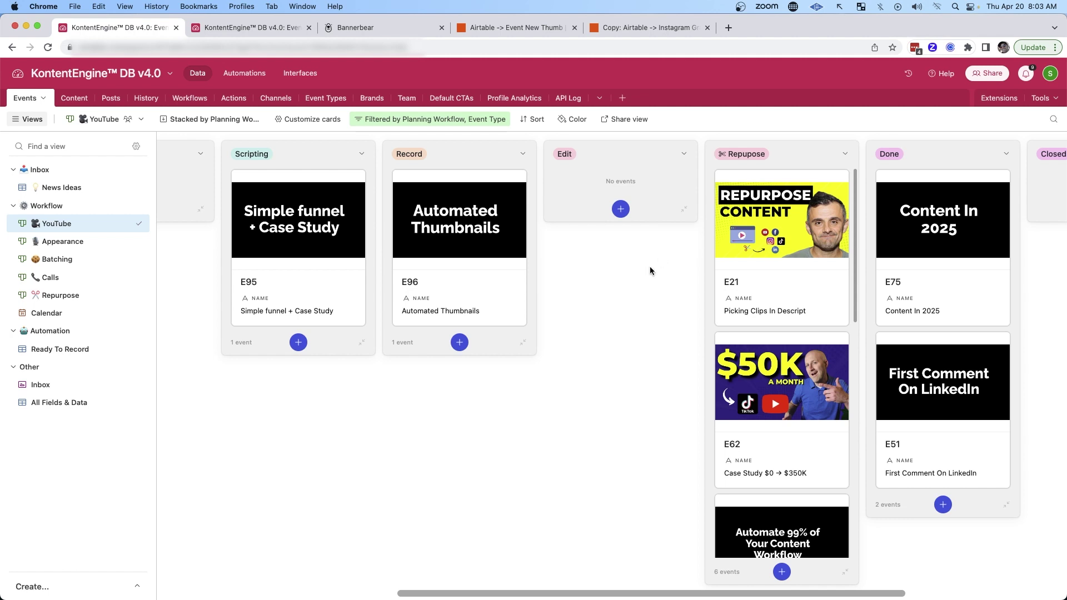
drag(621, 267, 517, 238)
drag(526, 593, 522, 594)
click(558, 211)
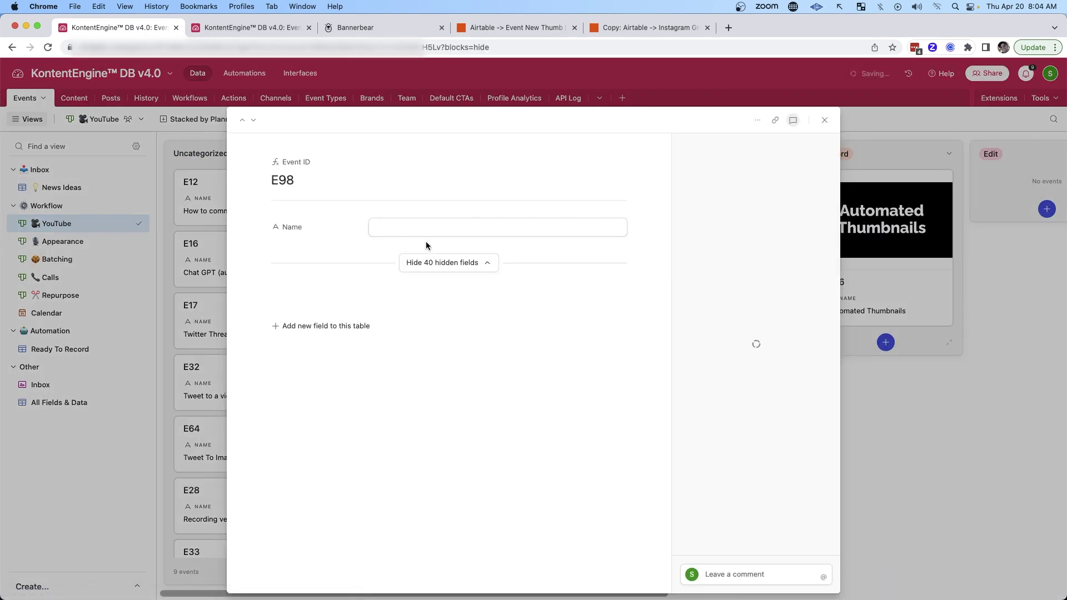
click(397, 227)
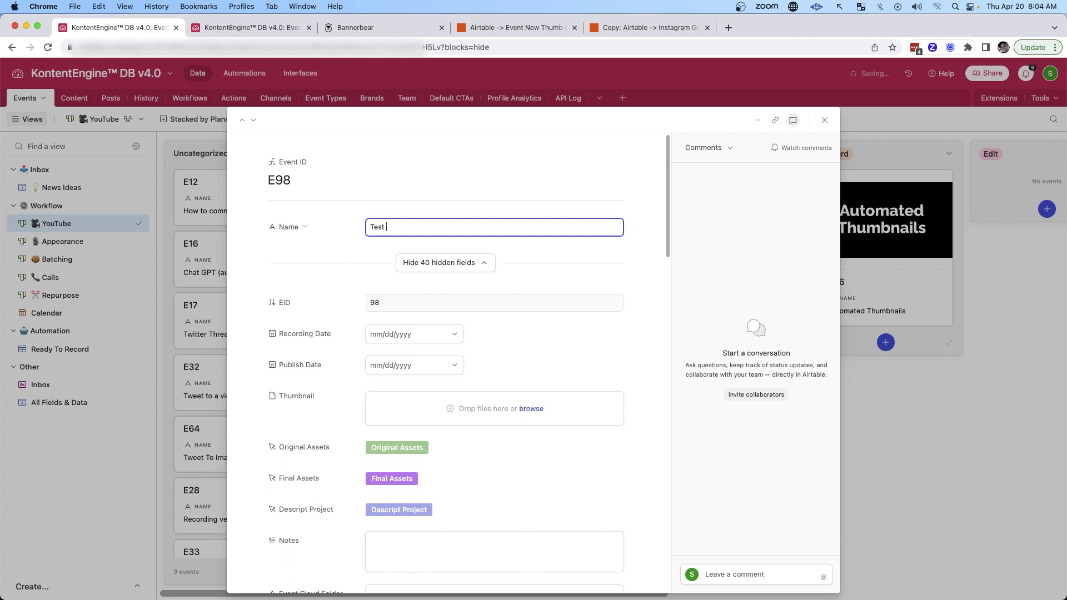
key(Escape)
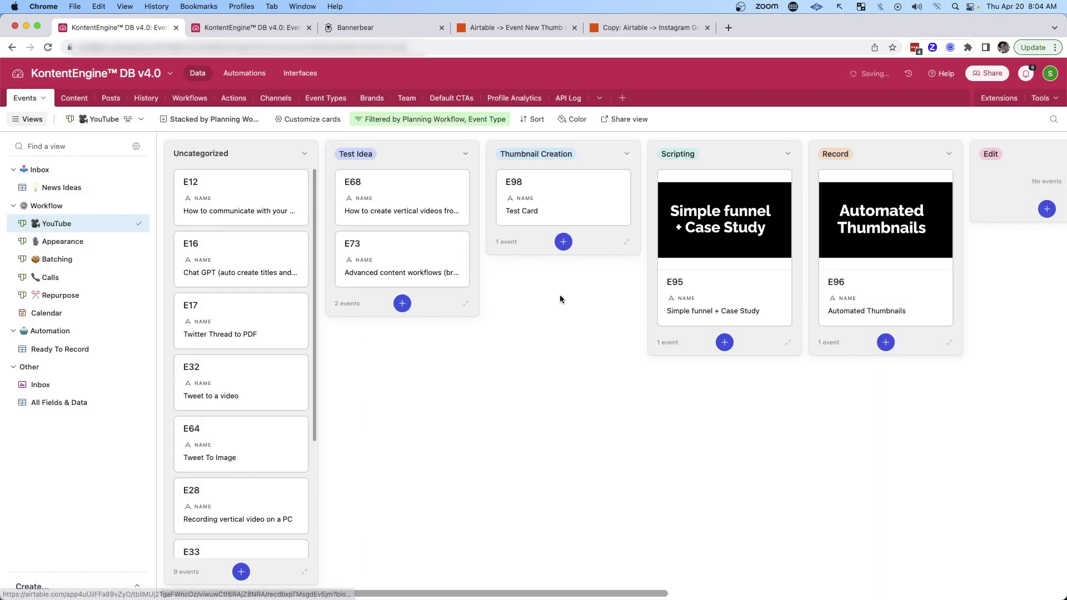
drag(592, 321, 656, 258)
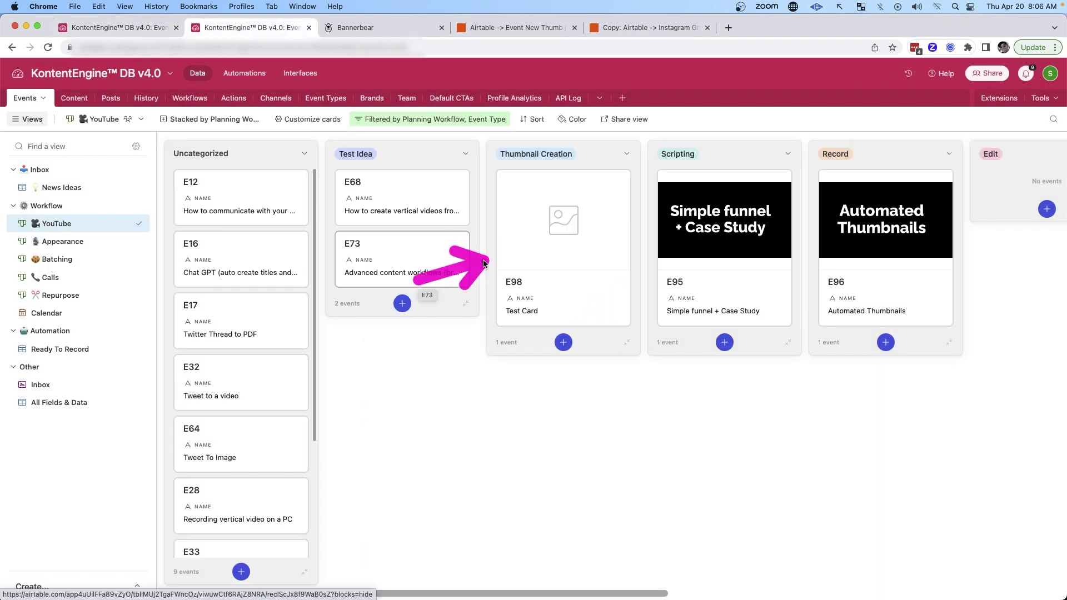
drag(418, 279, 501, 253)
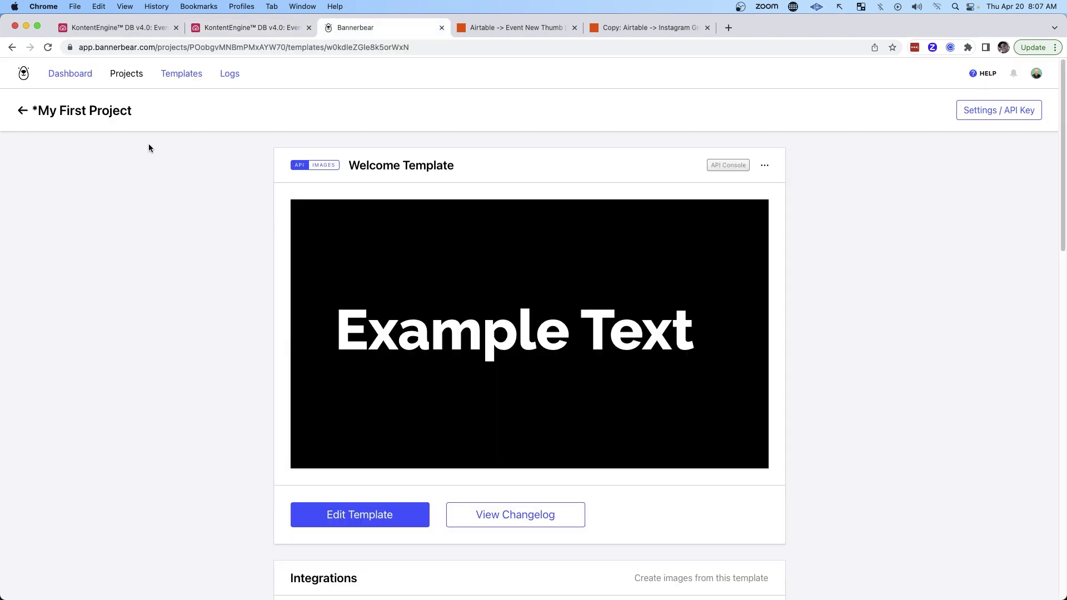
Review the Welcome Template in Bannerbear, and compare it with the Test Card's thumbnail on the Airtable board.
drag(142, 167, 111, 71)
mouse_move(888, 188)
mouse_down()
mouse_move(758, 245)
mouse_move(736, 307)
mouse_move(706, 323)
mouse_up()
drag(171, 287, 208, 312)
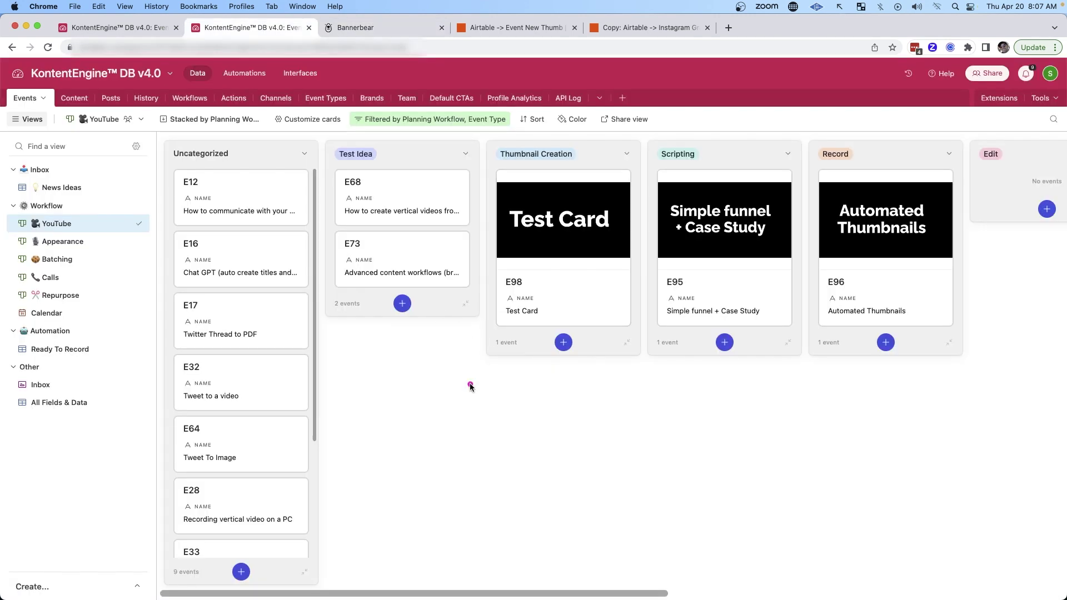
mouse_move(428, 407)
mouse_down()
mouse_move(478, 339)
mouse_move(506, 326)
mouse_up()
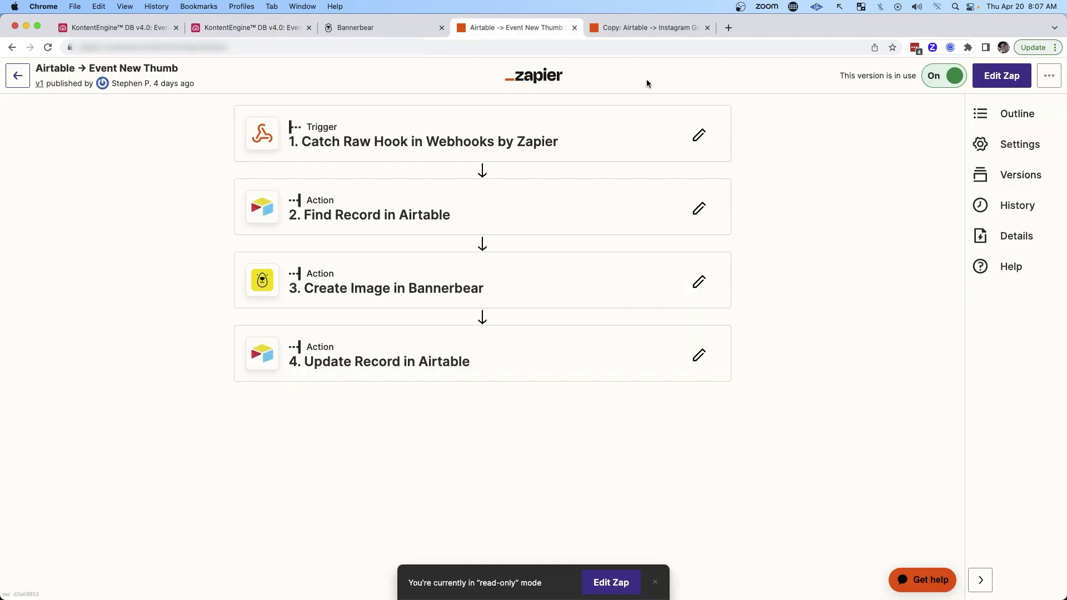
Examine the webhook trigger and Find Record action of the Event New Thumb Zap in Zapier alongside the Airtable board.
drag(741, 72, 586, 77)
drag(875, 173, 762, 136)
click(253, 33)
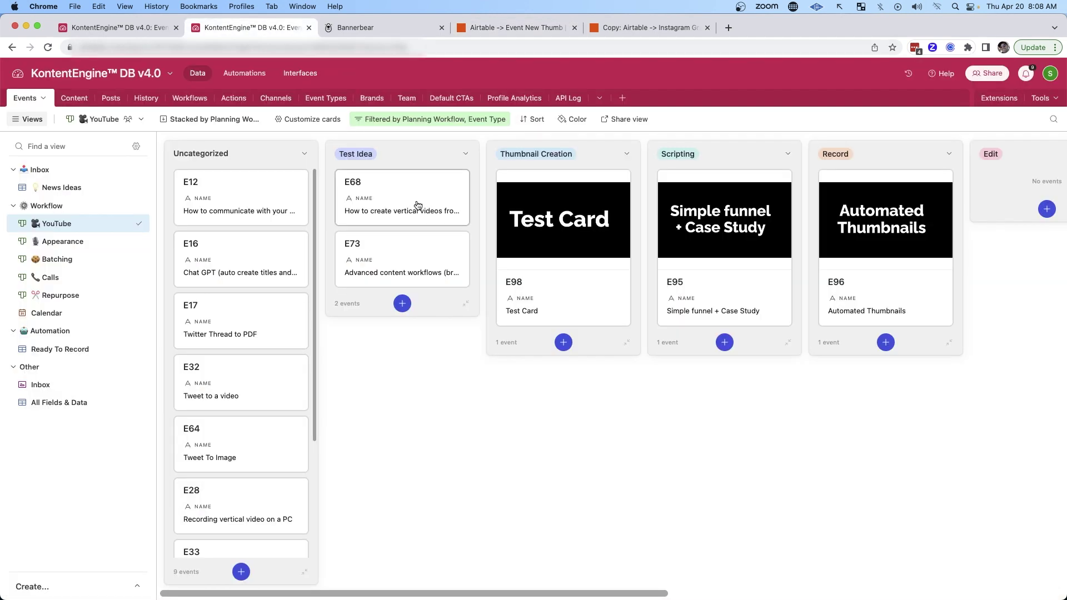
drag(378, 189, 486, 161)
click(492, 31)
drag(867, 168, 763, 205)
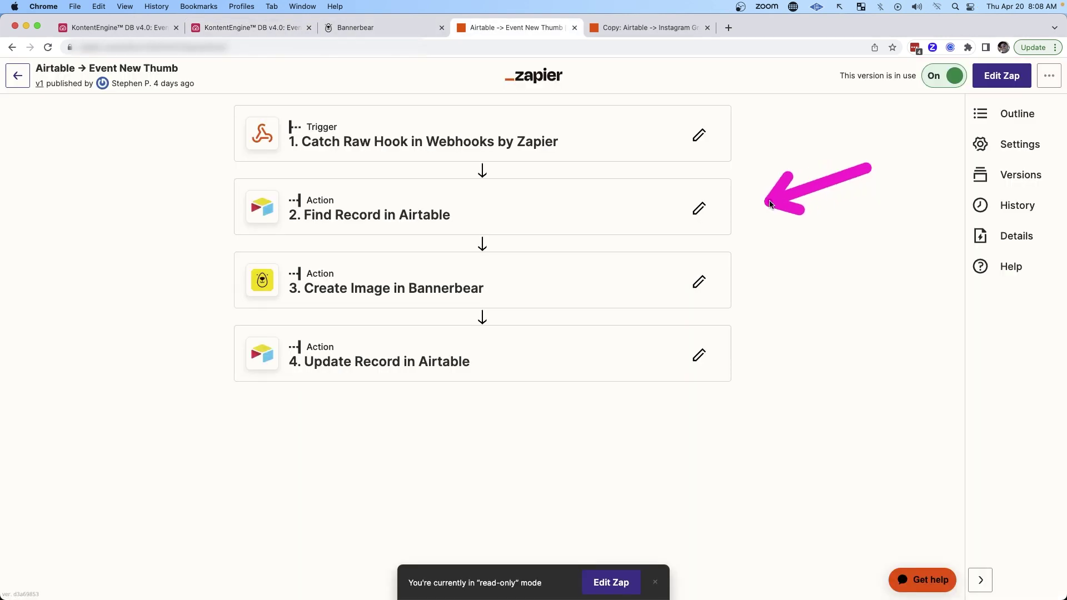
Check the Test Card's name in Airtable, and inspect the template and message text settings of Zapier's Create Image in Bannerbear action.
click(262, 32)
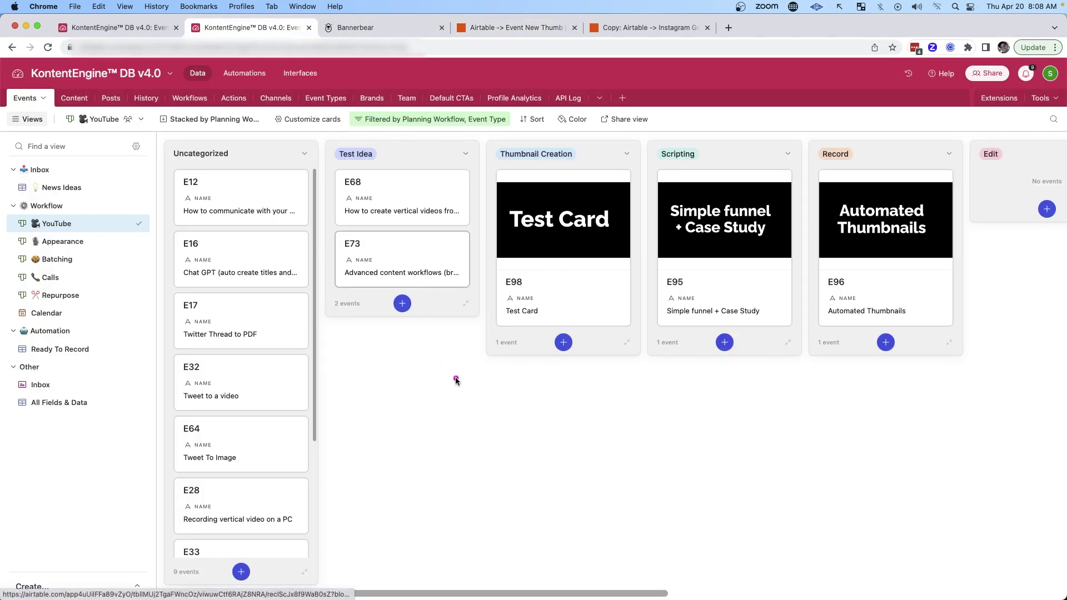
mouse_move(431, 390)
mouse_down()
mouse_move(493, 304)
mouse_move(503, 320)
mouse_up()
key(super+4)
drag(870, 228, 770, 276)
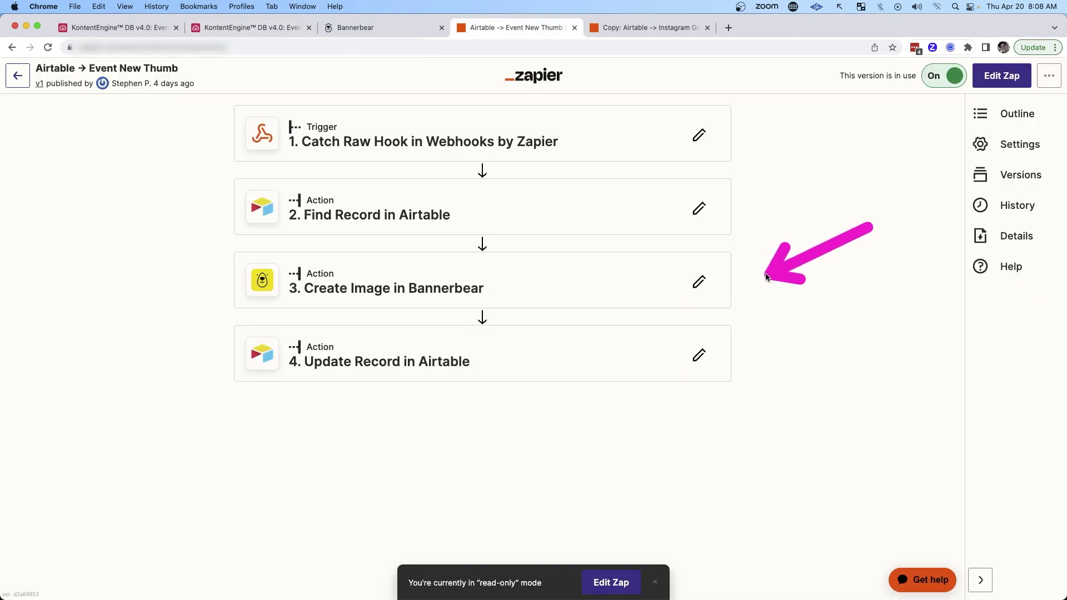
click(458, 294)
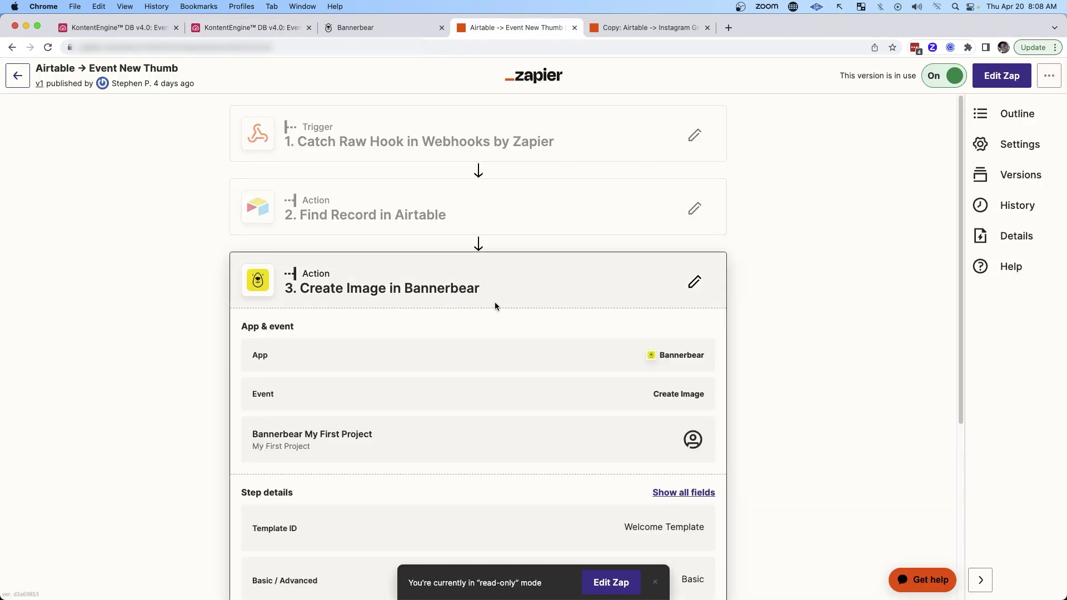
scroll(532, 337, down, 4)
drag(835, 263, 732, 317)
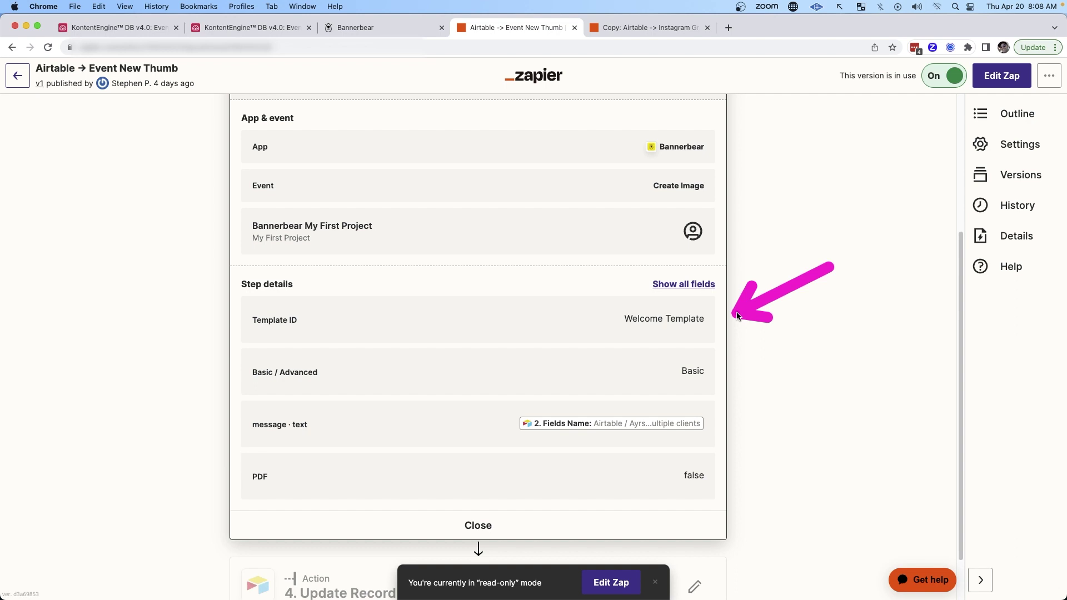
drag(783, 400, 782, 399)
drag(156, 399, 245, 434)
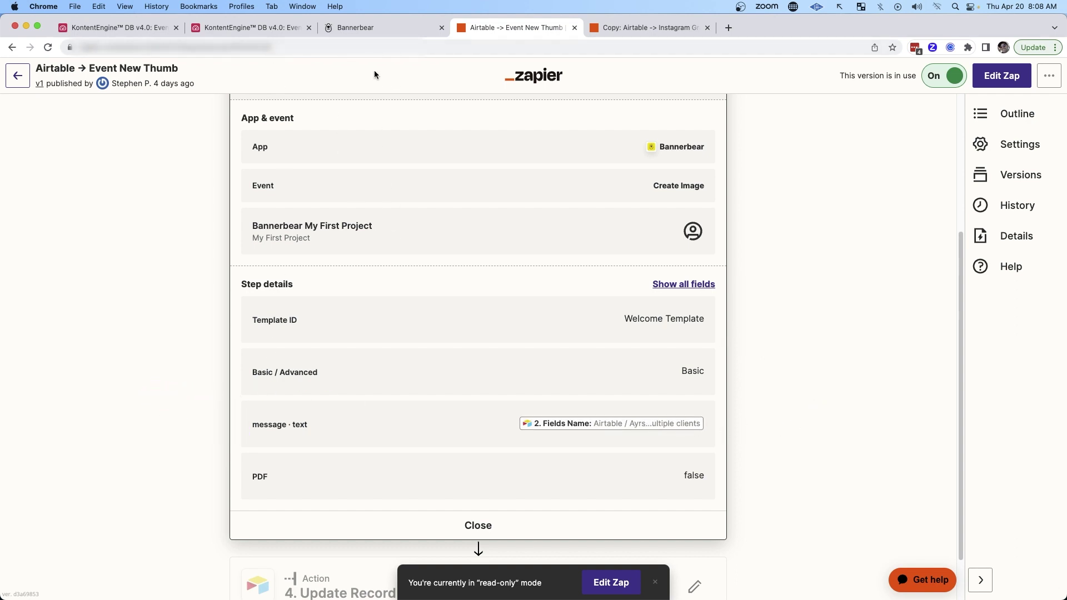
Compare Bannerbear's template text with the Airtable card's name, the Zap's message text field and the card's thumbnail.
click(357, 29)
drag(188, 277, 305, 318)
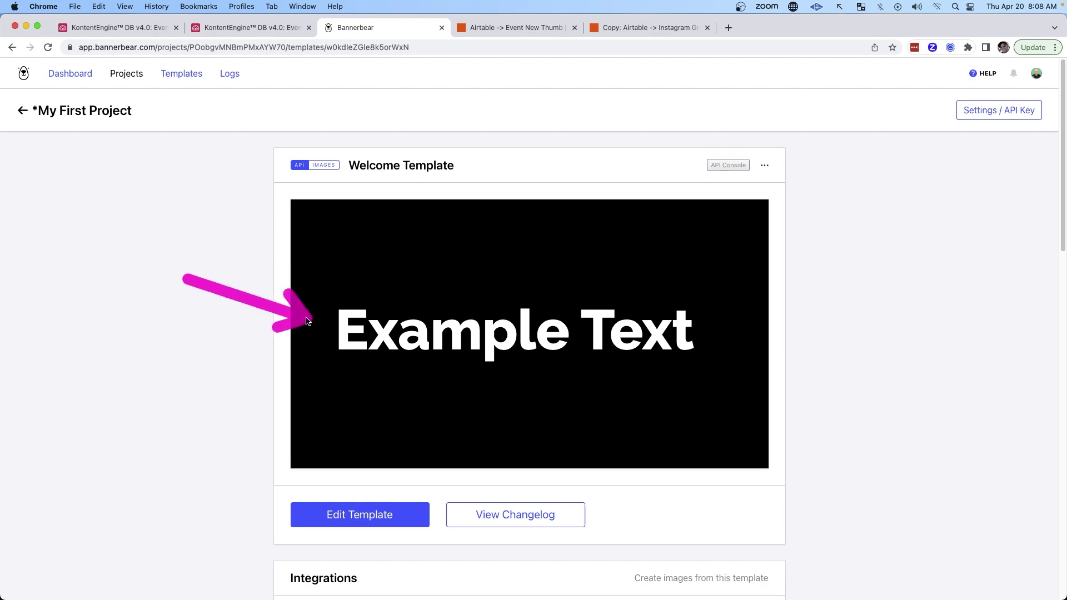
mouse_move(381, 383)
mouse_down()
mouse_move(424, 347)
mouse_move(499, 318)
mouse_up()
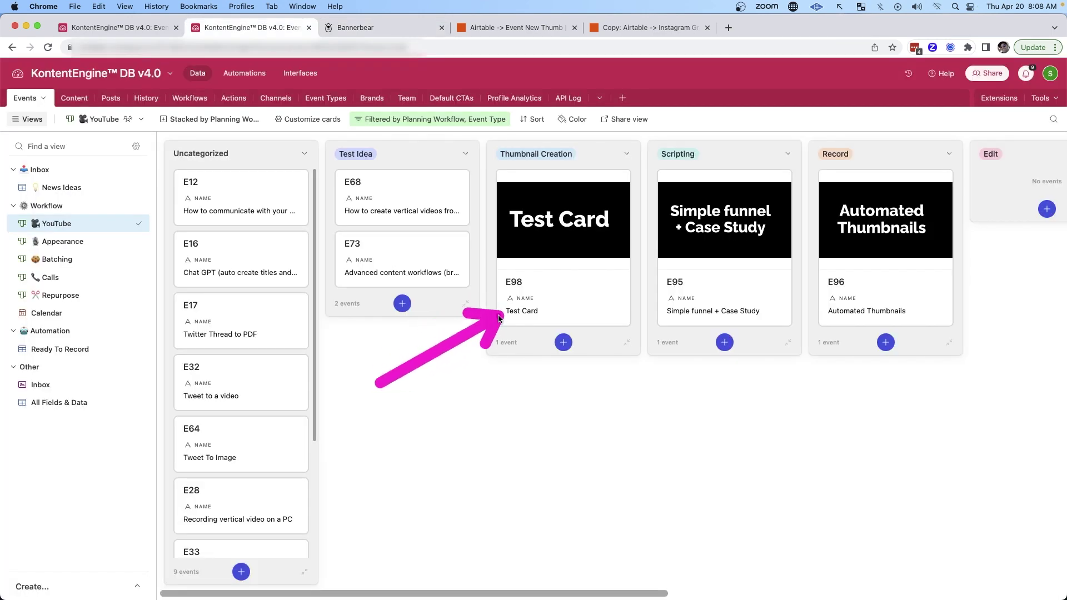
click(496, 29)
mouse_move(841, 290)
mouse_down()
mouse_move(795, 331)
mouse_move(734, 420)
mouse_up()
key(super+2)
mouse_move(422, 361)
mouse_down()
mouse_move(489, 327)
mouse_move(505, 251)
mouse_up()
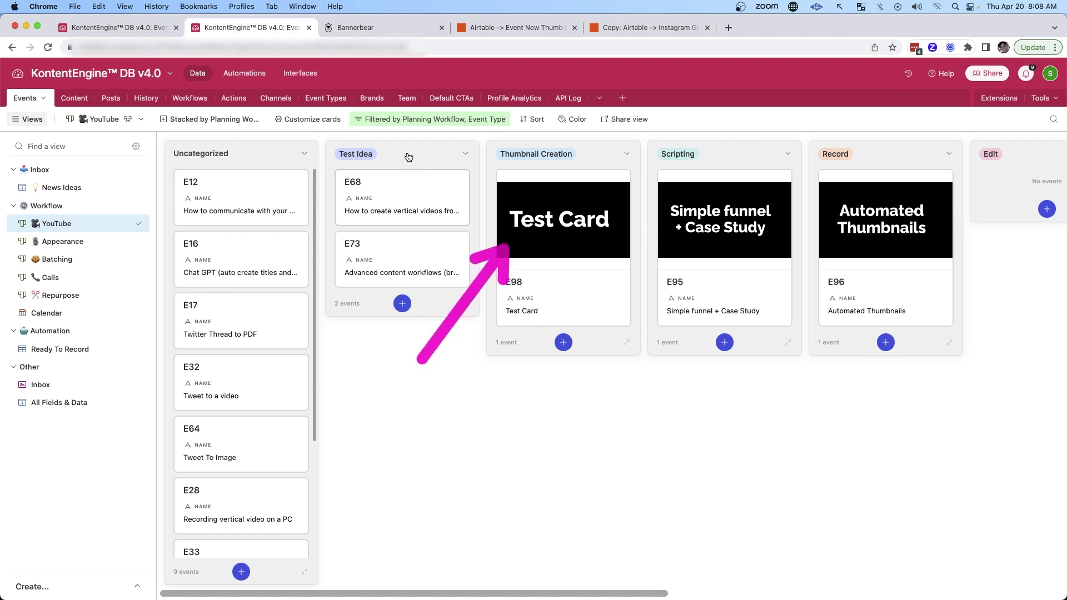
Examine the Zap's Update Record in Airtable action, and check the event thumbnails across the YouTube board.
key(super+4)
drag(870, 282, 762, 336)
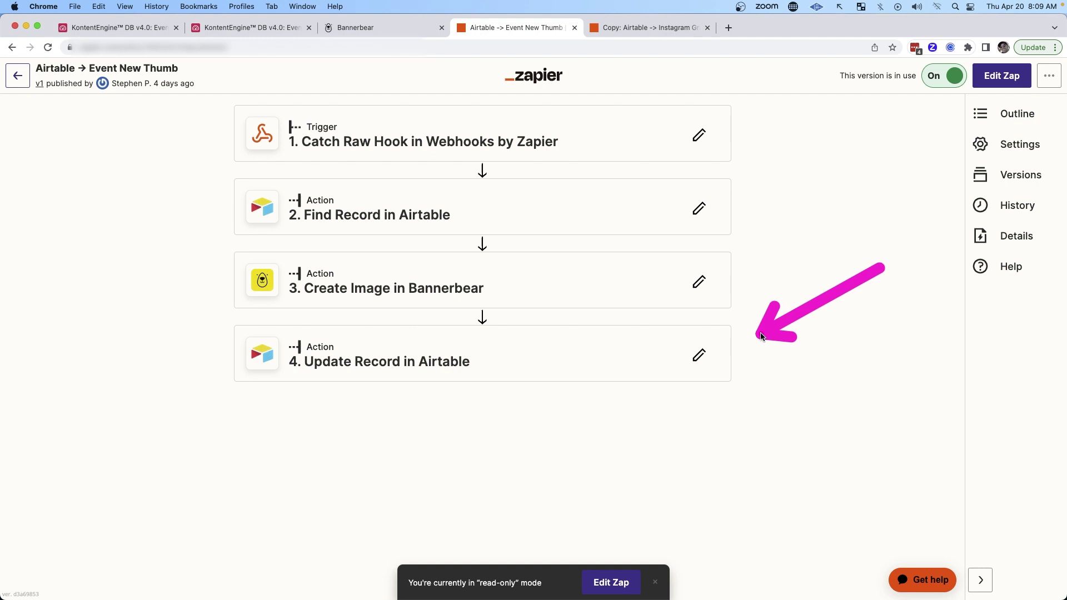
click(262, 31)
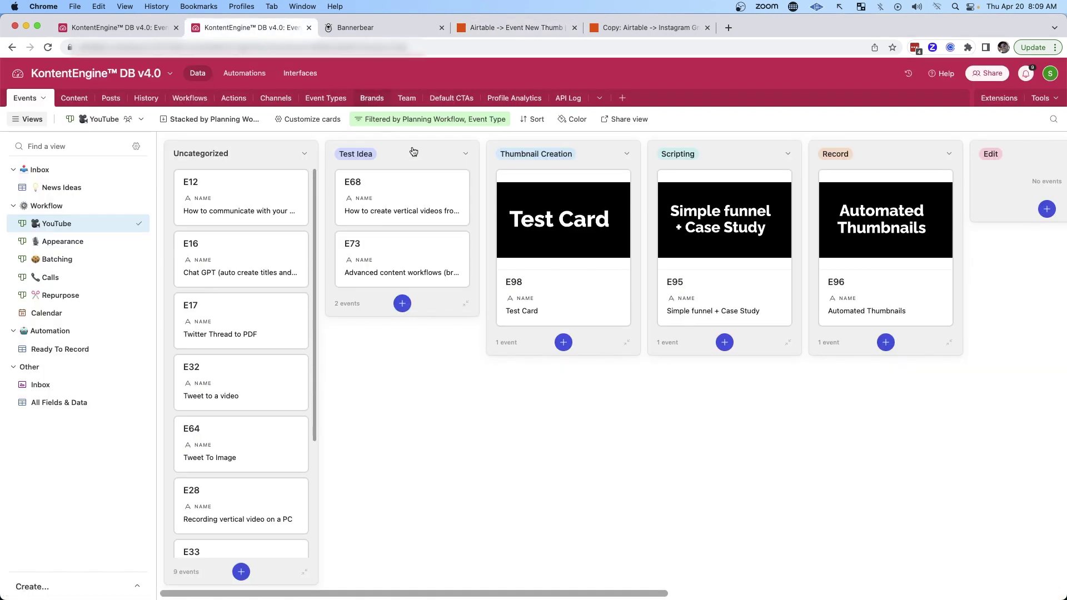
drag(438, 337, 509, 253)
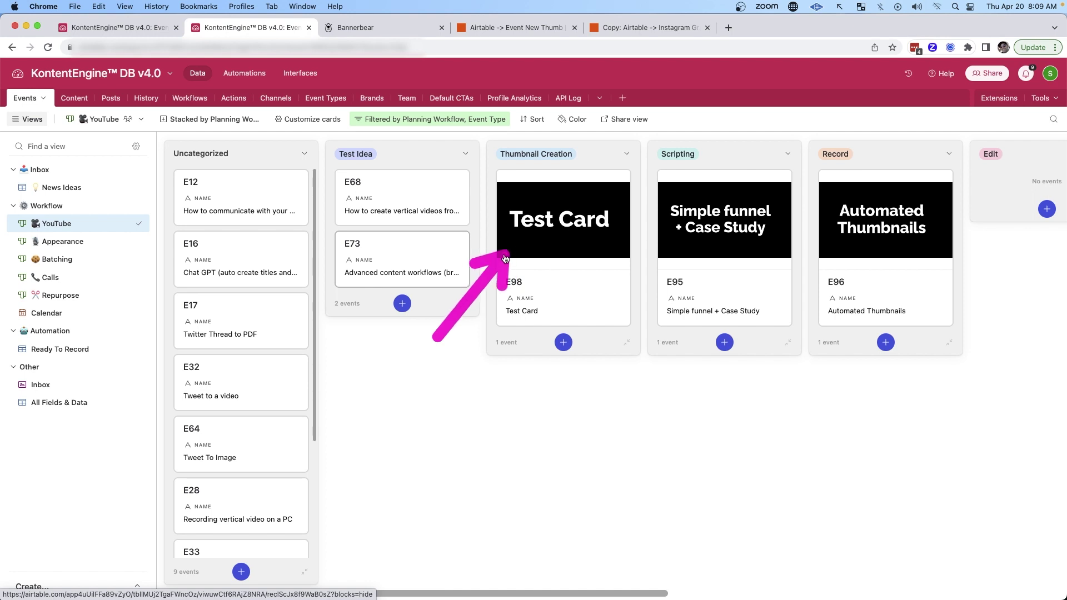
drag(509, 254, 508, 253)
scroll(692, 532, right, 10)
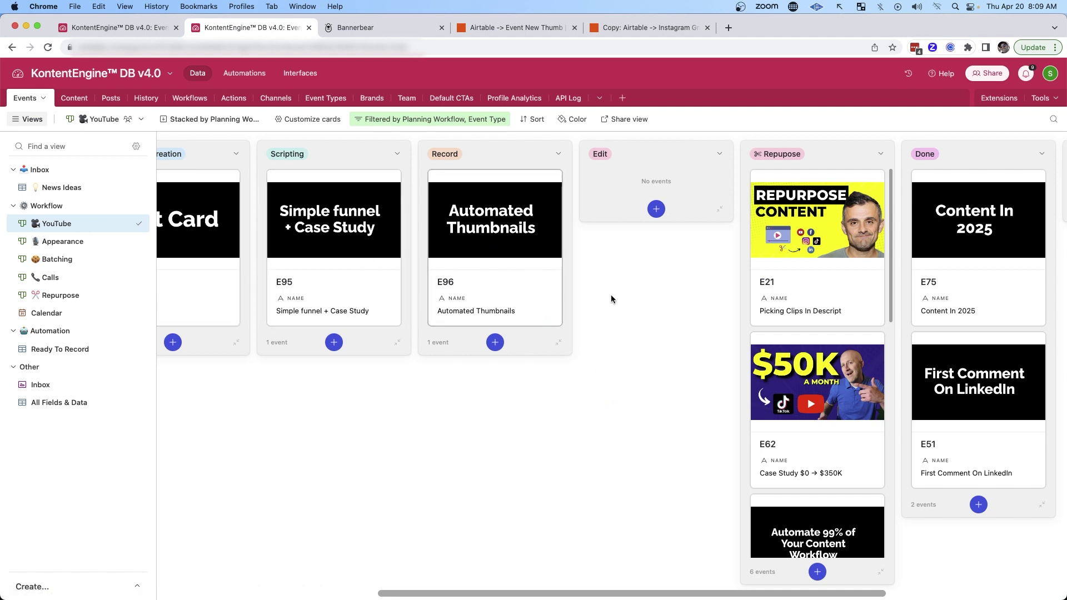
Open the Instagram Quote Square template from My First Project in Bannerbear, and examine its quote text.
click(355, 28)
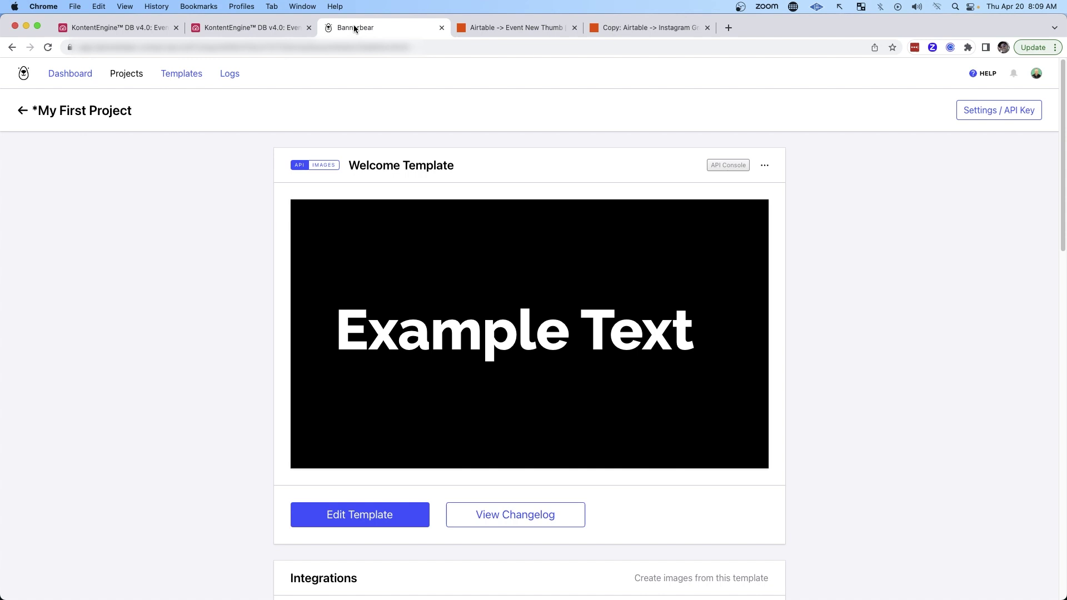
click(25, 112)
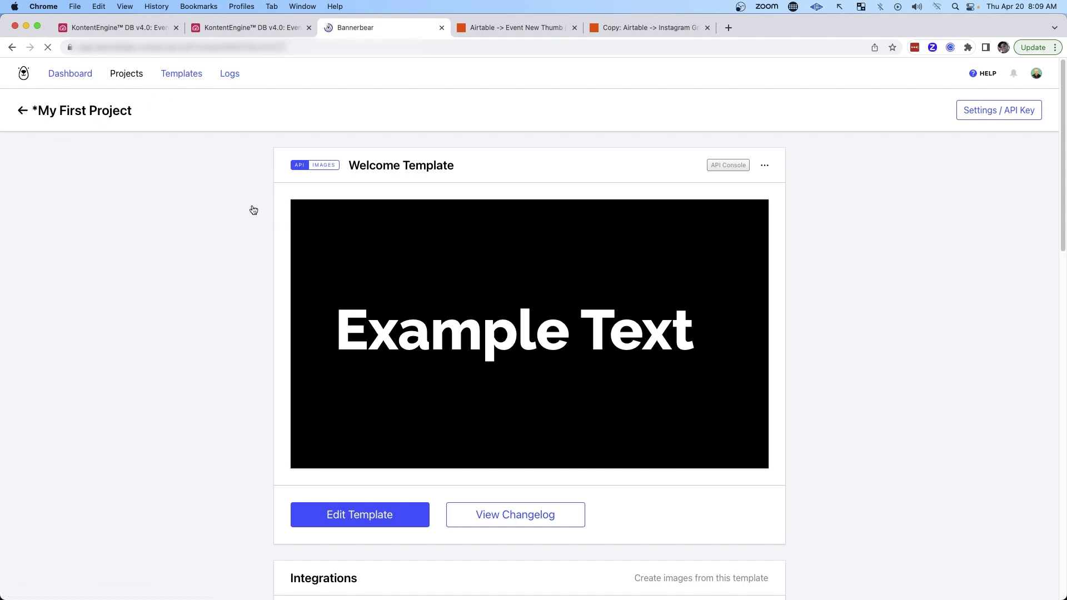
click(342, 196)
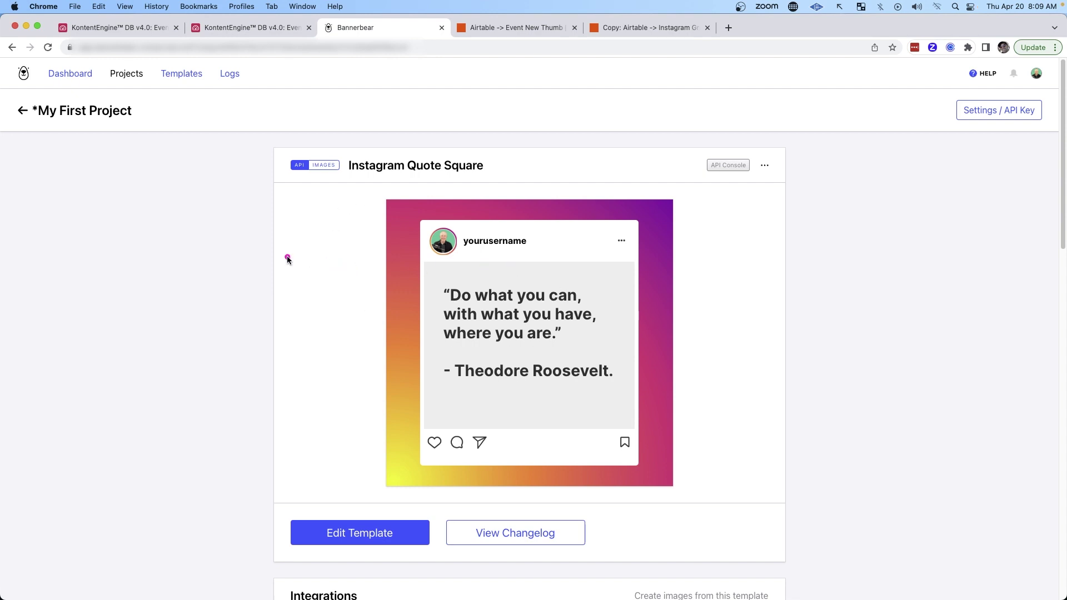
mouse_move(346, 254)
mouse_down()
mouse_move(425, 248)
mouse_move(425, 368)
mouse_up()
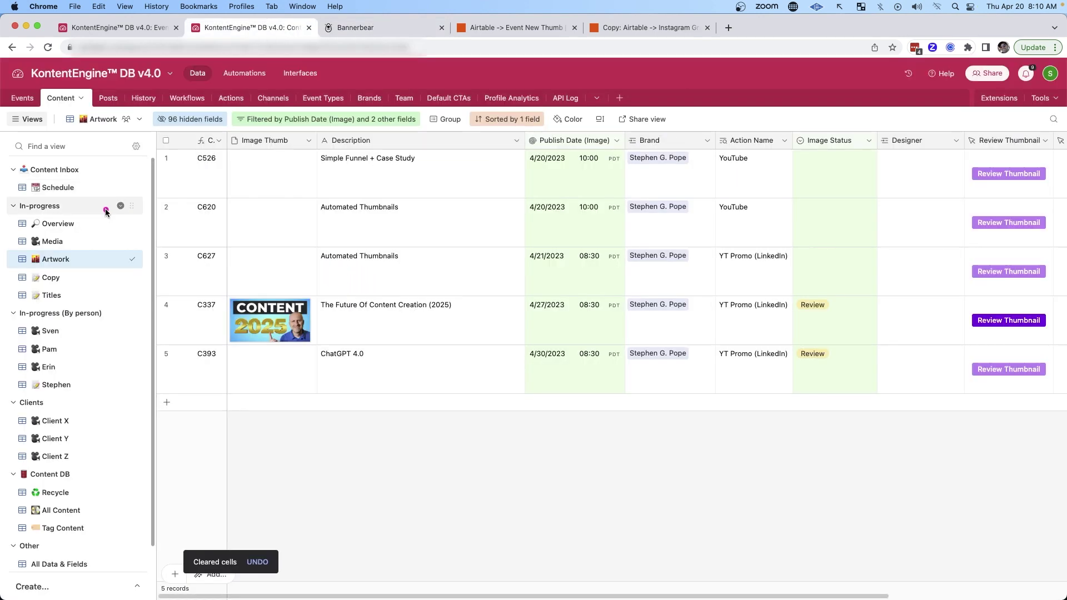
Switch to Airtable's Content table and examine the Image Thumb field of record C393 in the Artwork view.
drag(106, 208, 70, 123)
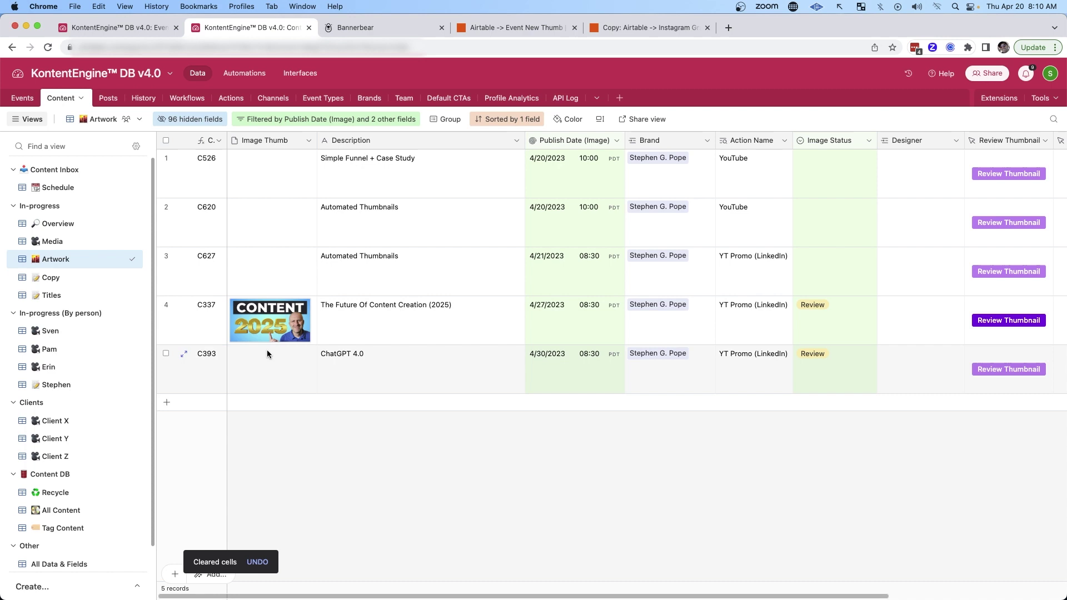
drag(403, 498, 354, 418)
drag(462, 503, 398, 423)
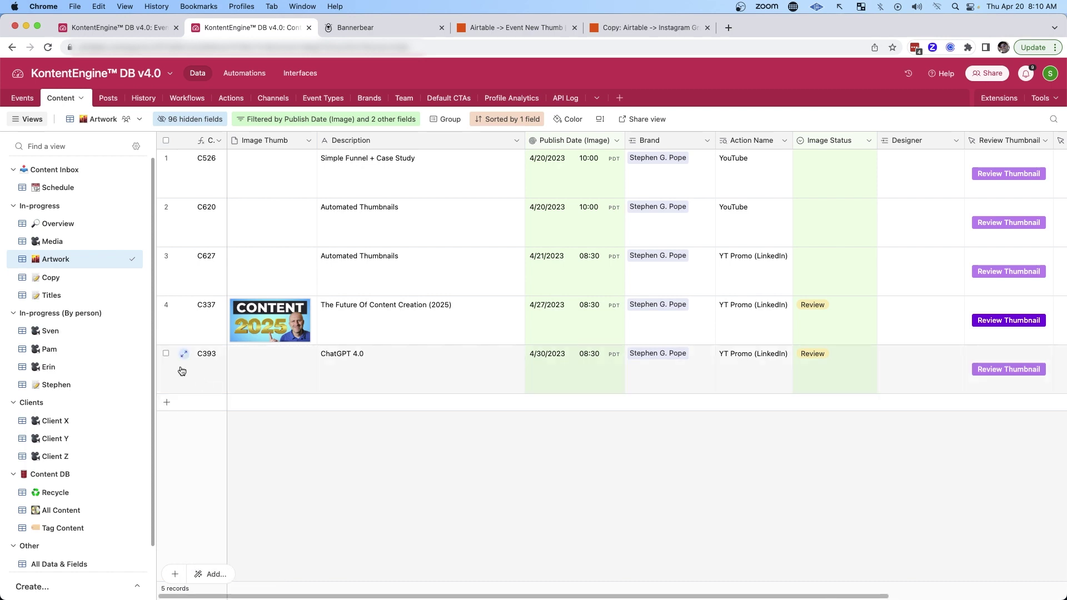
Set record C393's hidden Title field to "Test Quote For YouTube Video" and its Image Status to Instagram.
click(183, 356)
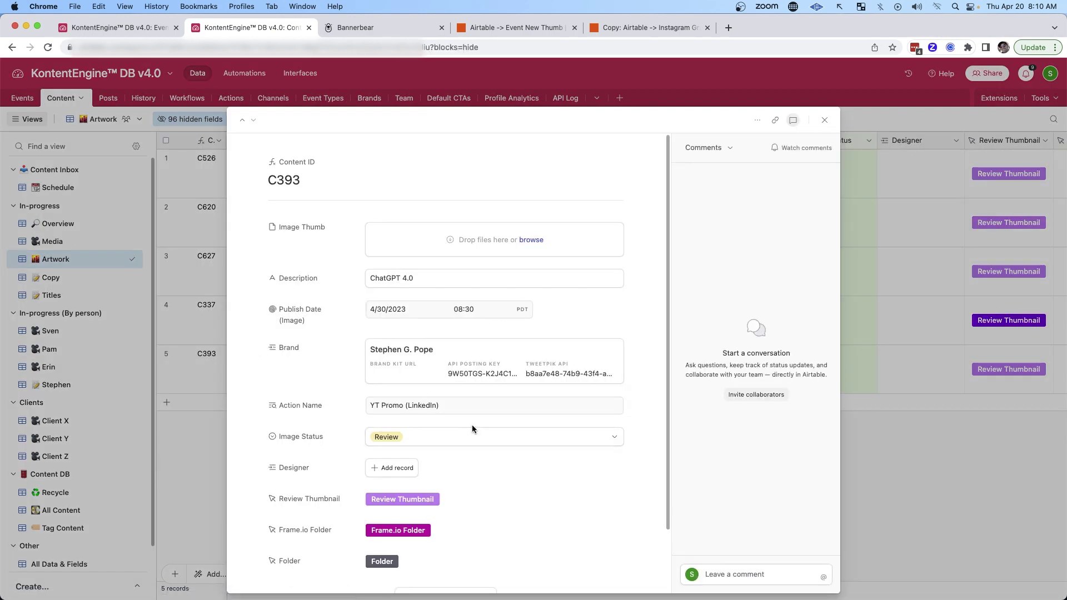
scroll(473, 423, down, 2)
click(445, 521)
scroll(479, 534, down, 6)
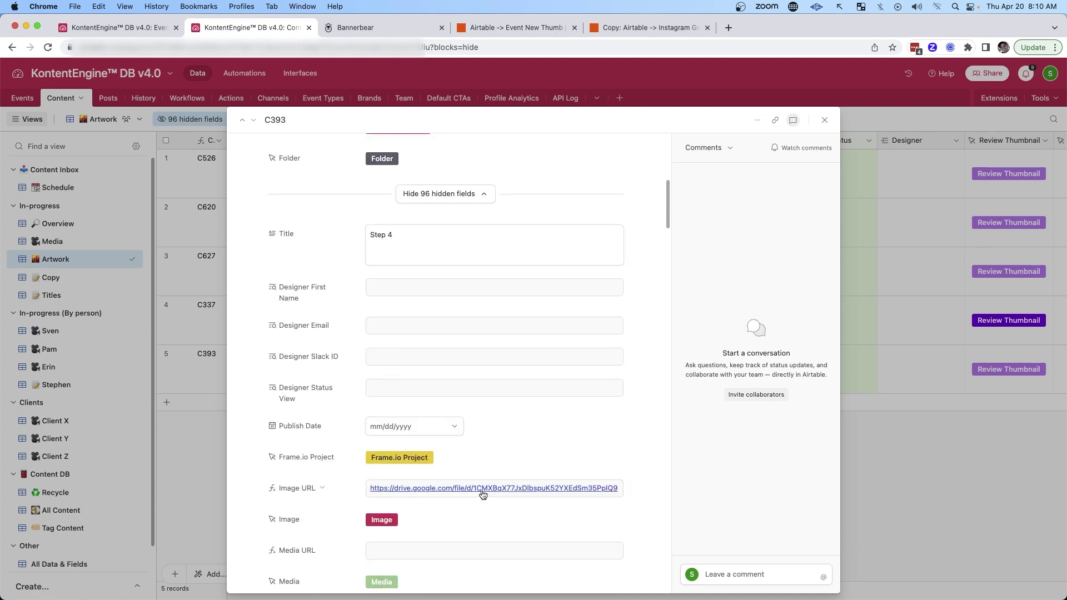
text(Test Quo)
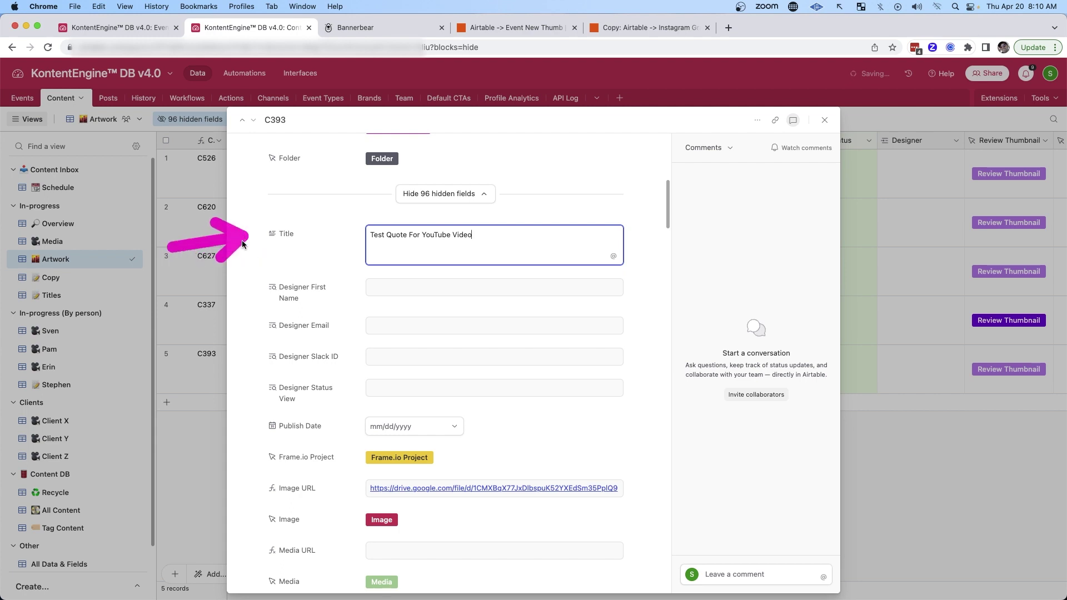
click(198, 441)
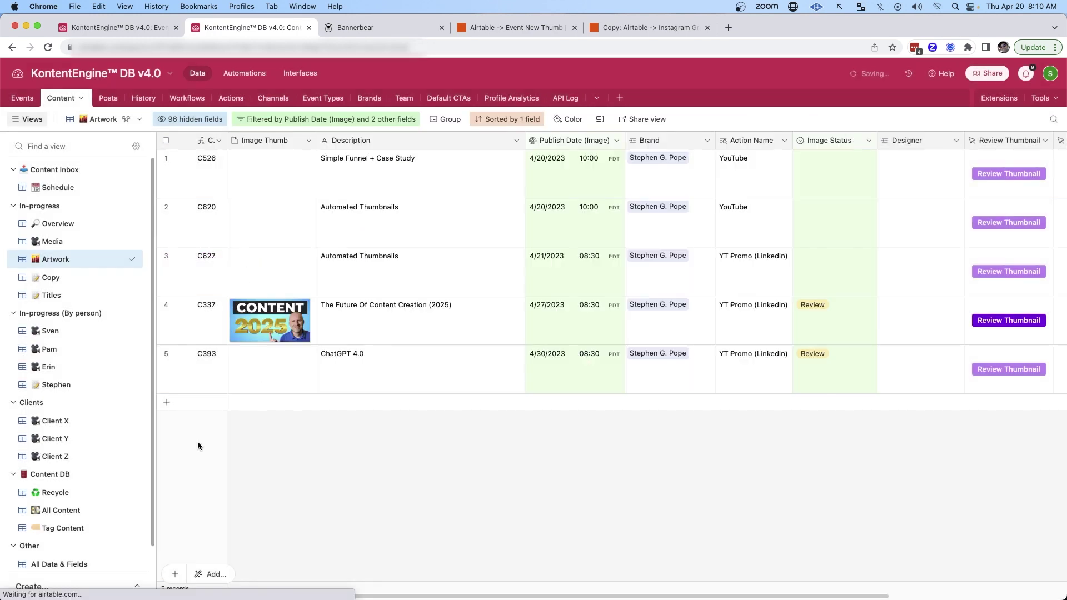
click(840, 359)
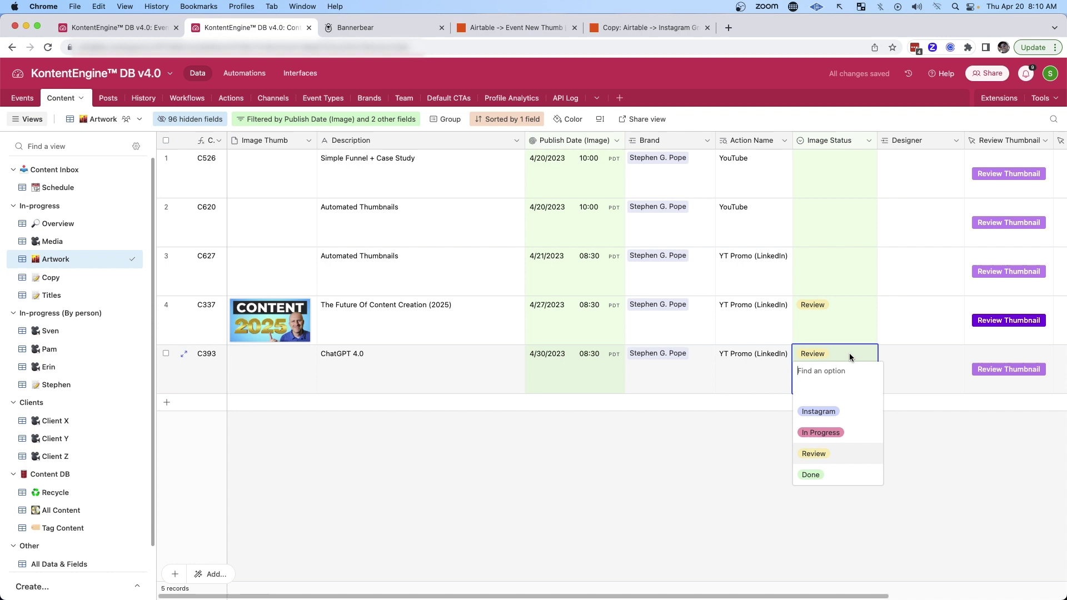
click(824, 411)
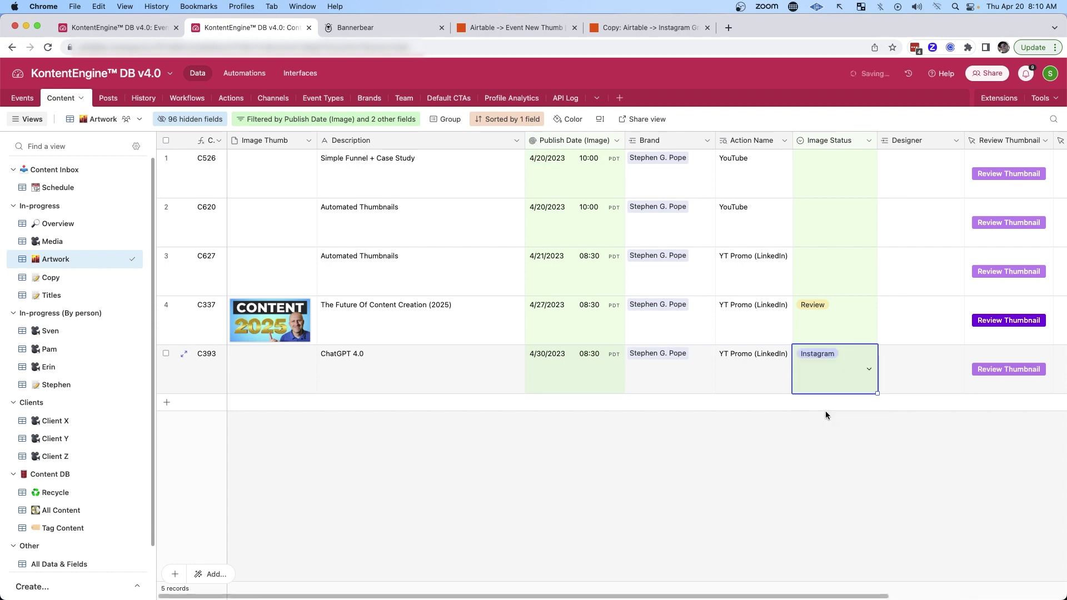
Examine the Airtable -> Instagram Graphic Zap's Google Drive upload and Airtable update actions in Zapier, checking the Instagram Quote Square template in Bannerbear.
click(632, 28)
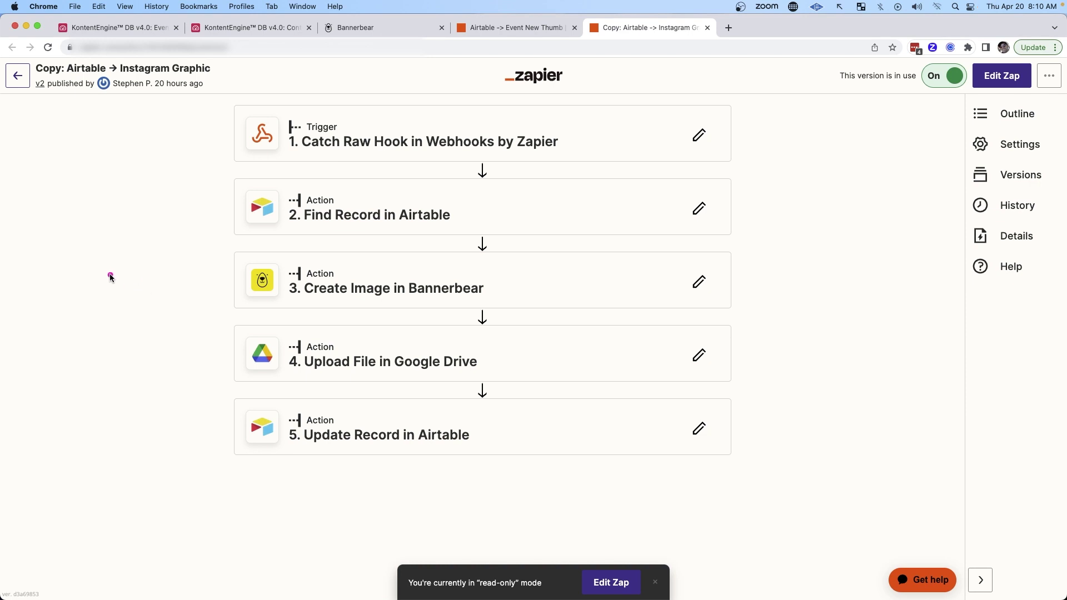
click(369, 28)
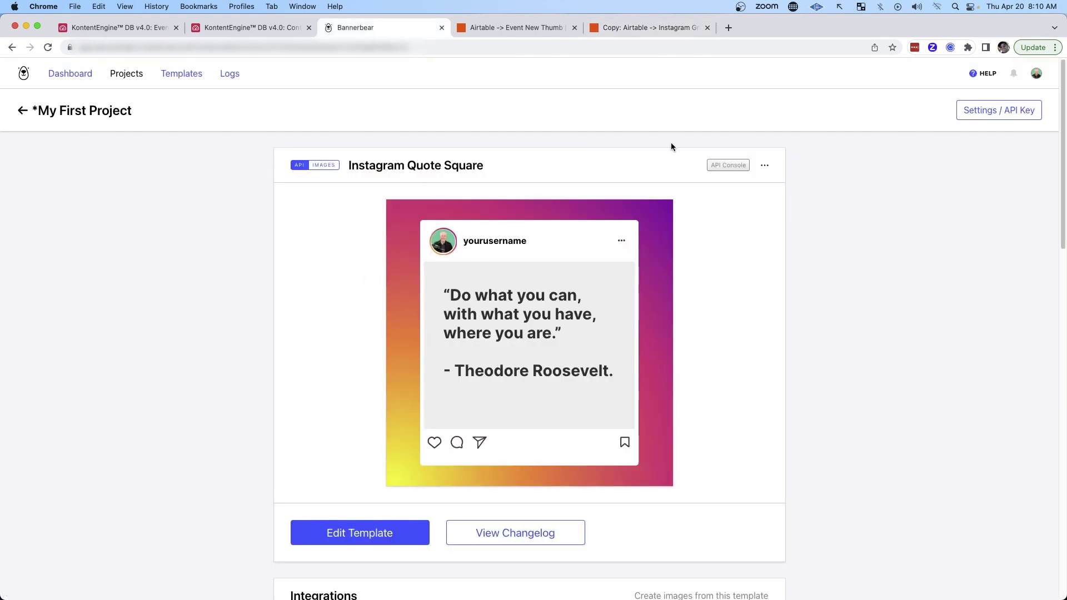
click(633, 28)
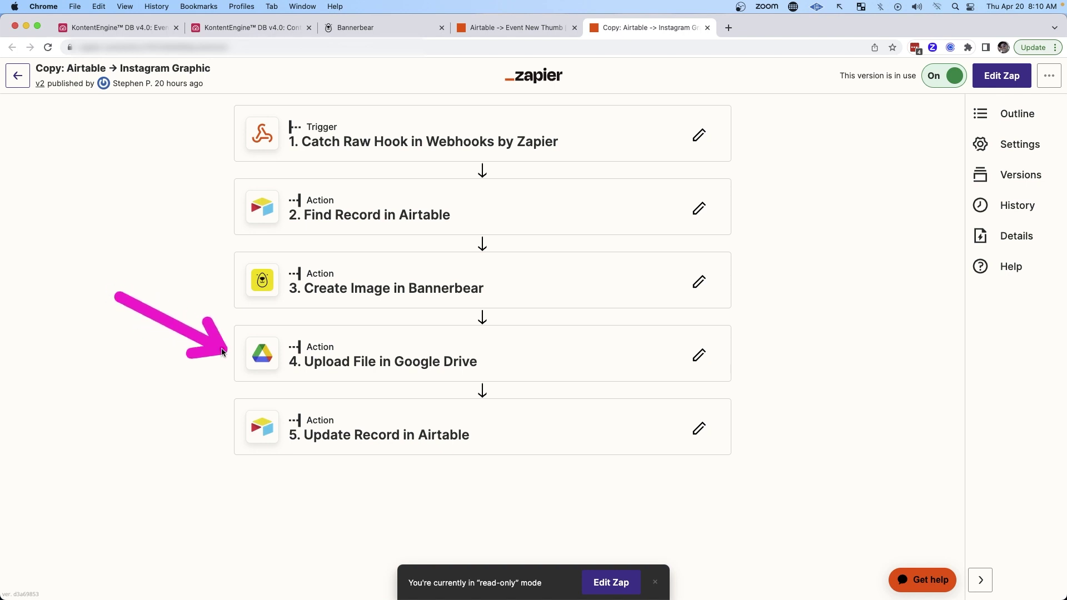
mouse_move(219, 362)
mouse_down()
mouse_move(235, 353)
mouse_move(236, 423)
mouse_up()
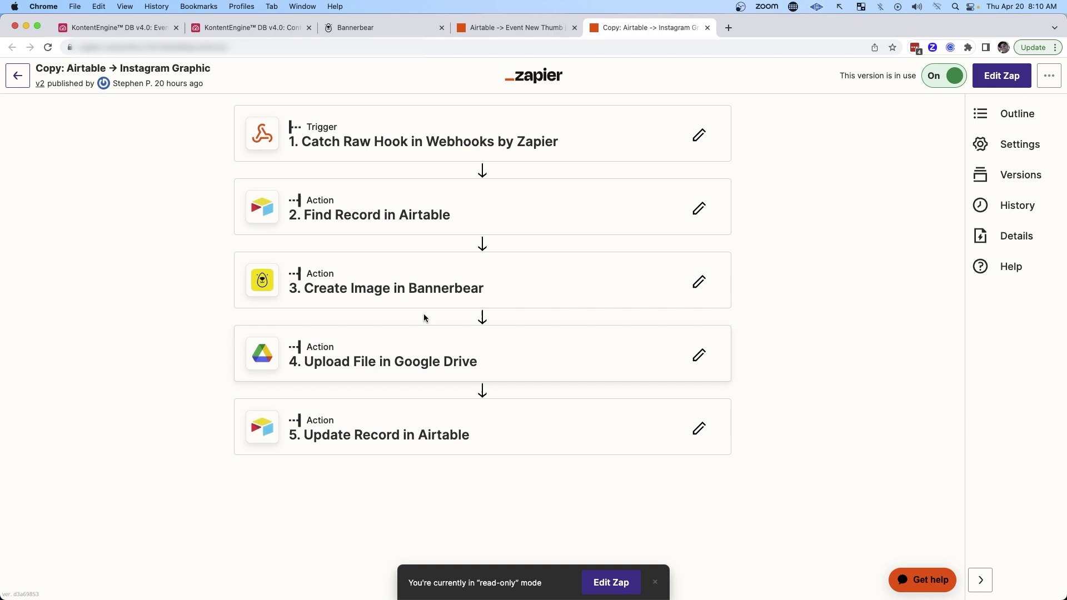
Switch to Airtable, open record C393's thumbnail attachment at full size and examine its quote text.
click(260, 28)
drag(382, 479, 304, 397)
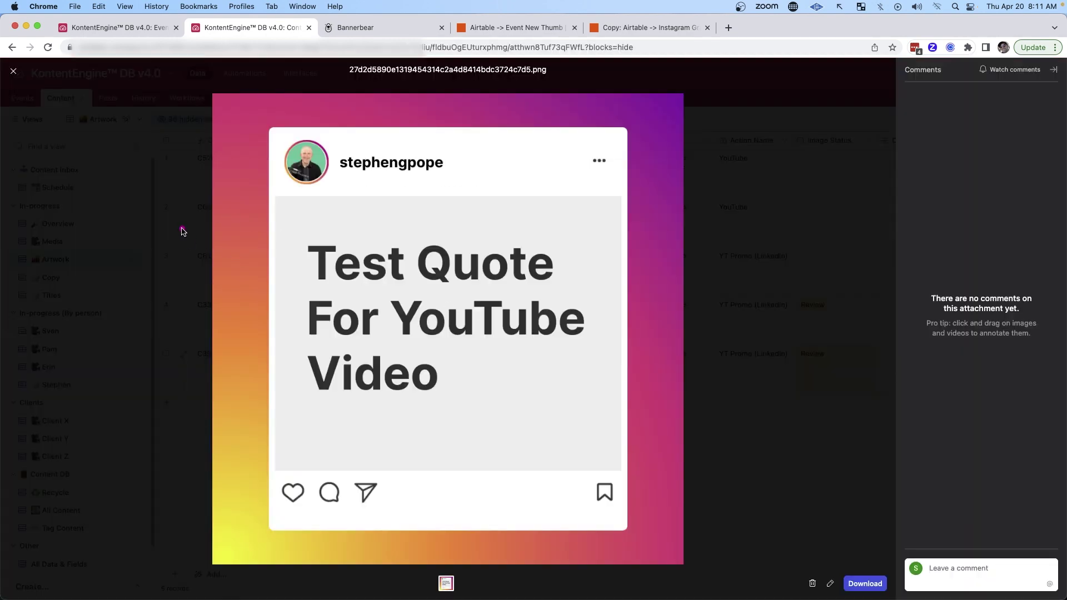
drag(232, 238, 292, 261)
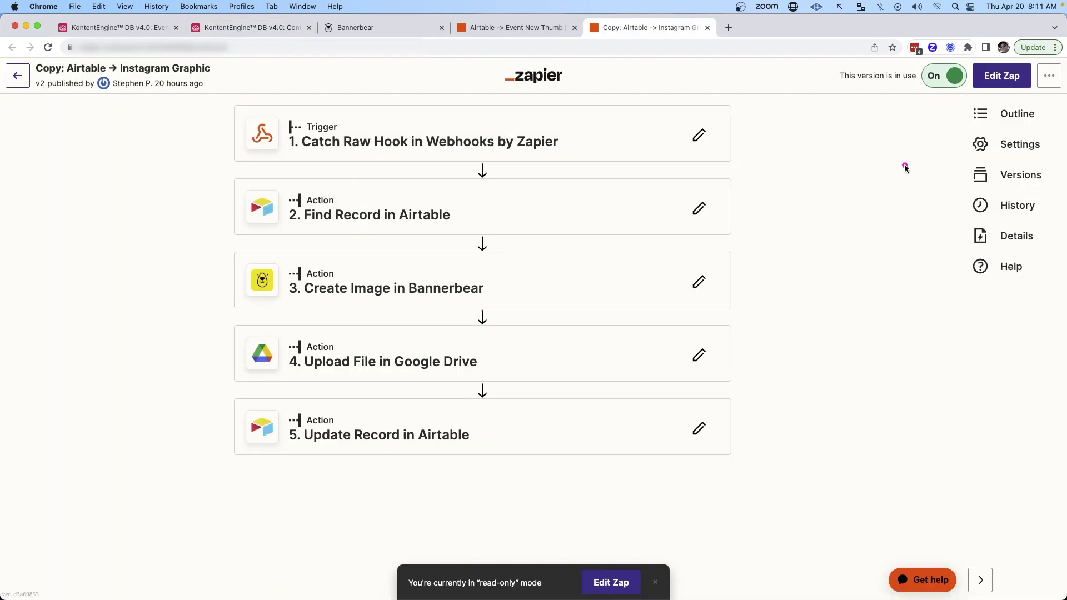
Compare the action steps of the Airtable -> Instagram Graphic and Airtable -> Event New Thumb Zaps in Zapier.
mouse_move(905, 164)
mouse_down()
mouse_move(780, 230)
mouse_move(763, 326)
mouse_up()
click(531, 29)
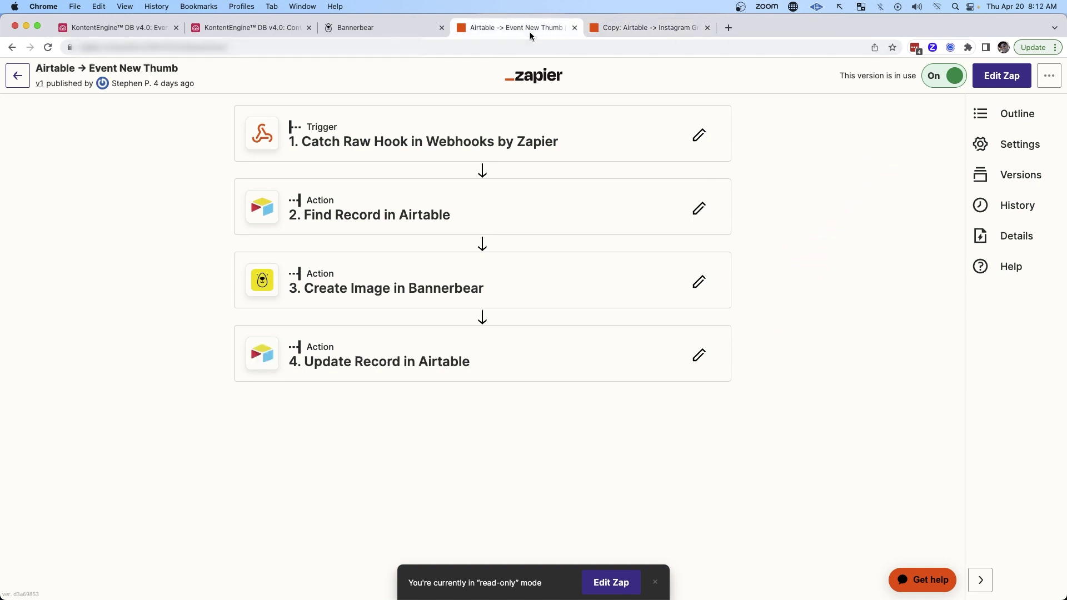
mouse_move(882, 154)
mouse_down()
mouse_move(751, 240)
mouse_move(774, 329)
mouse_up()
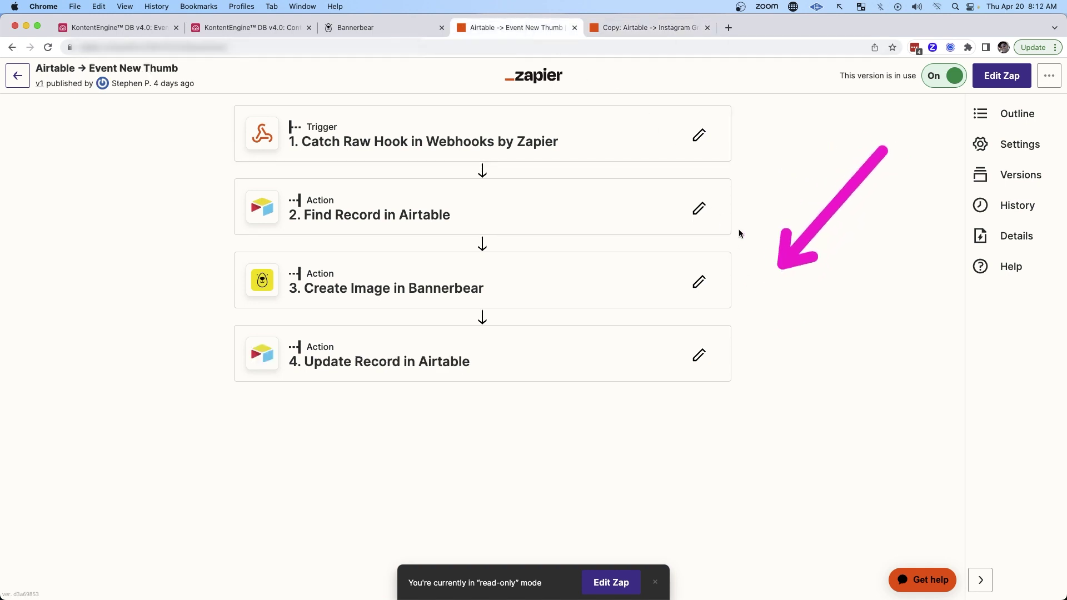
click(640, 35)
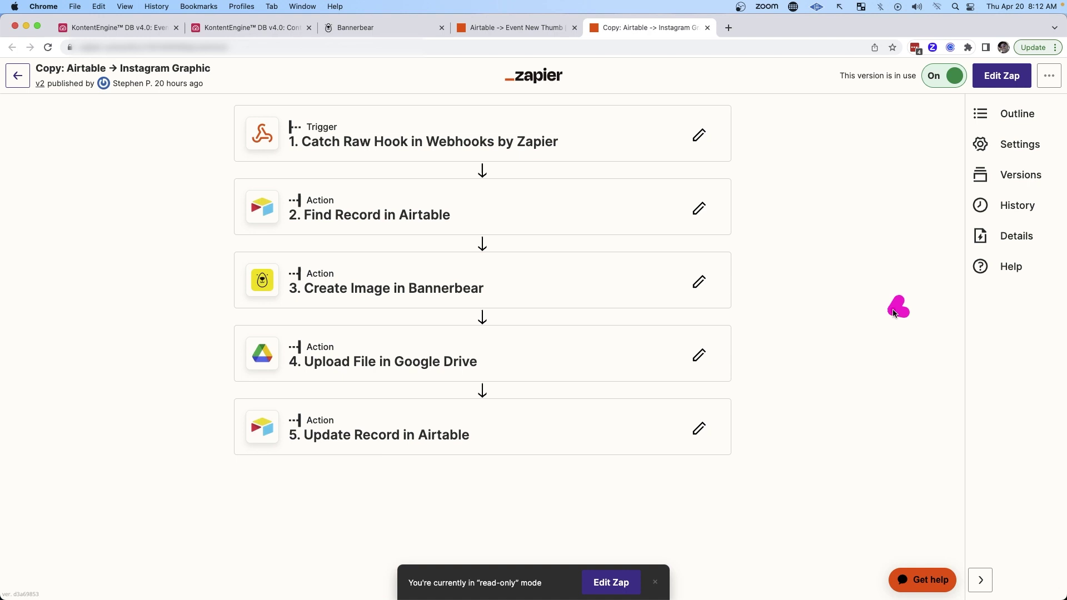
drag(893, 313, 757, 357)
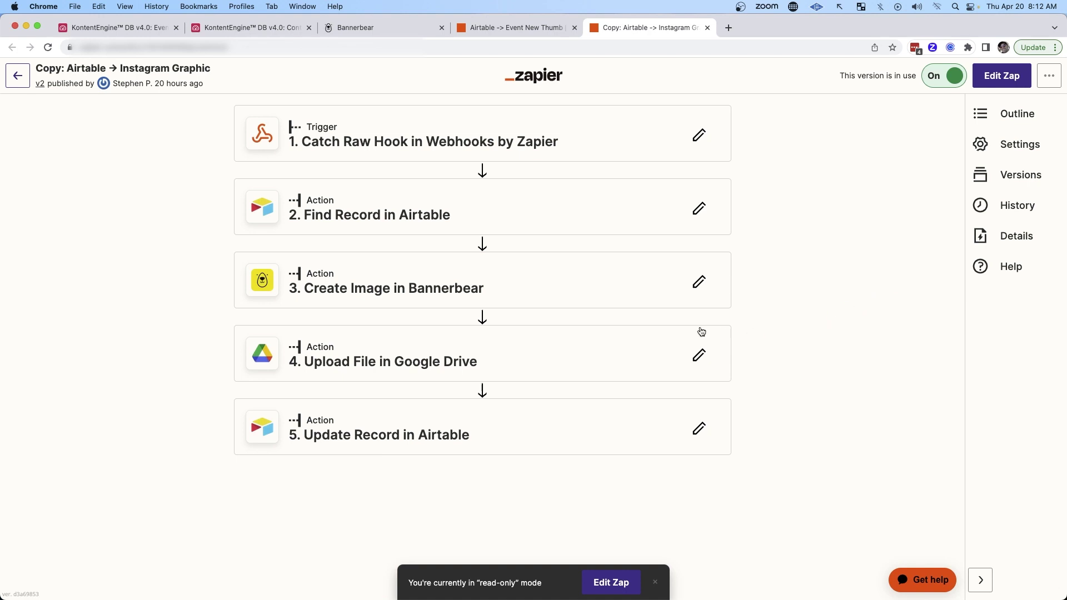